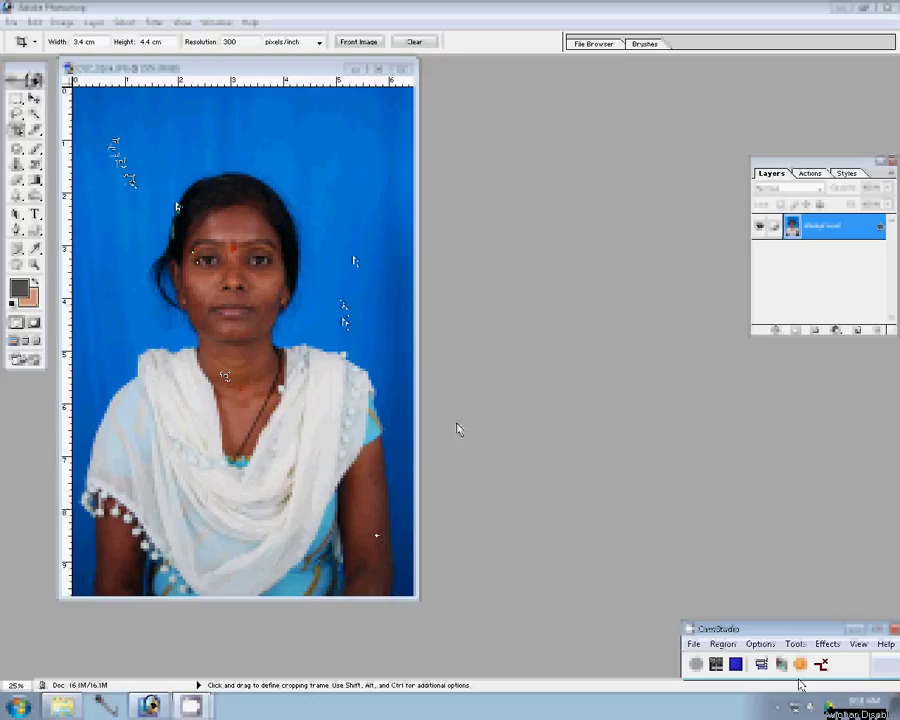
- Crop the portrait to head and shoulders at 3.4 × 4.4 cm, 300 ppi, and fit it on screen
{"action": "left_click_drag", "start_coordinate": [113, 480], "coordinate": [307, 386]}
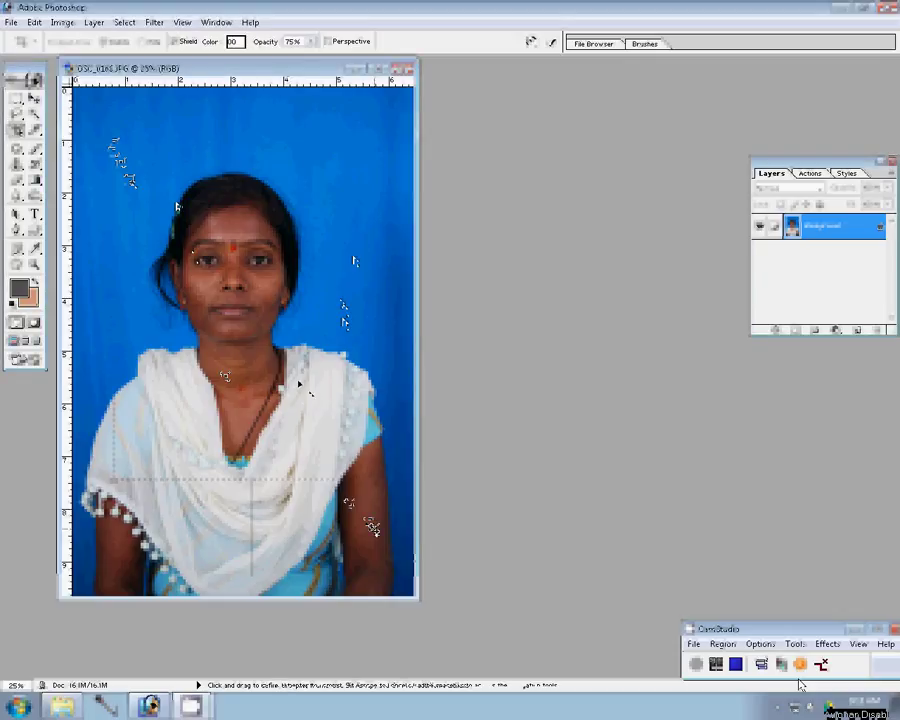
{"action": "left_click", "coordinate": [552, 42]}
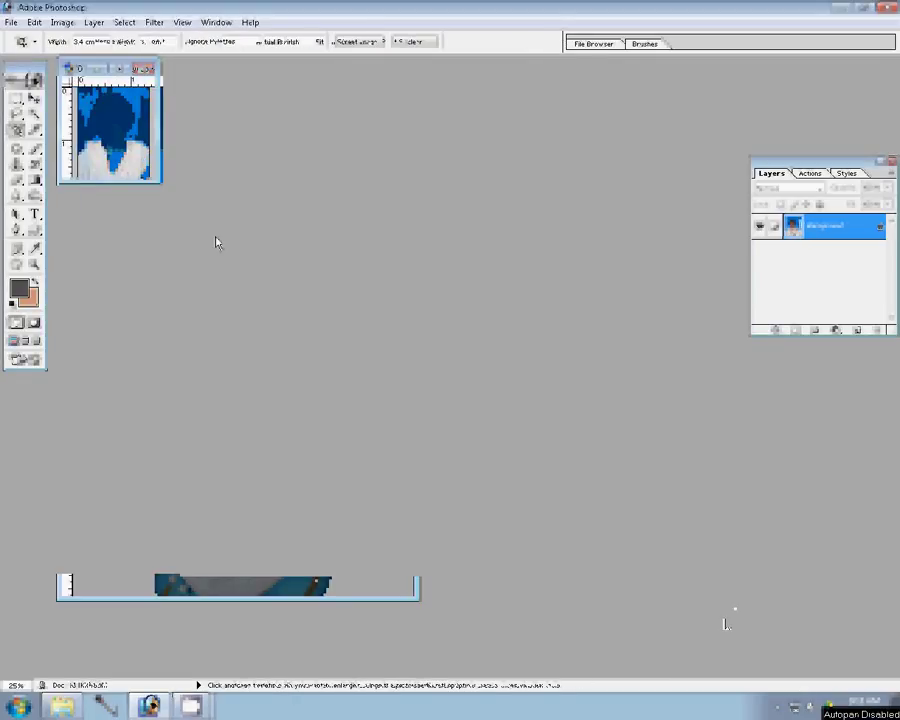
{"action": "key", "text": "z"}
{"action": "left_click", "coordinate": [339, 43]}
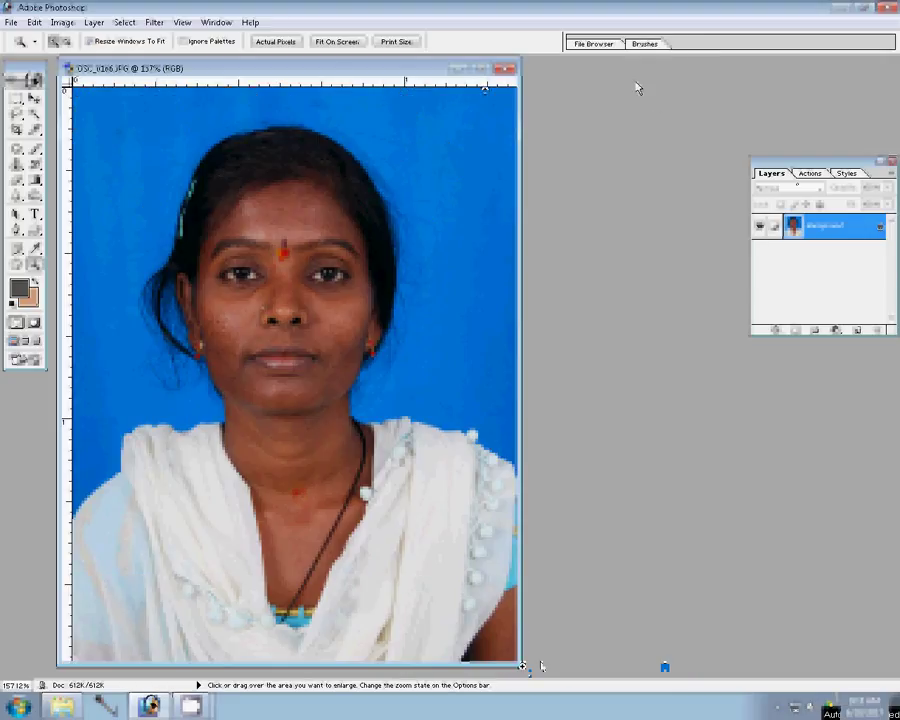
- Play the saved correction action and shift Color Balance midtones slightly toward yellow
{"action": "key", "text": "alt+F9"}
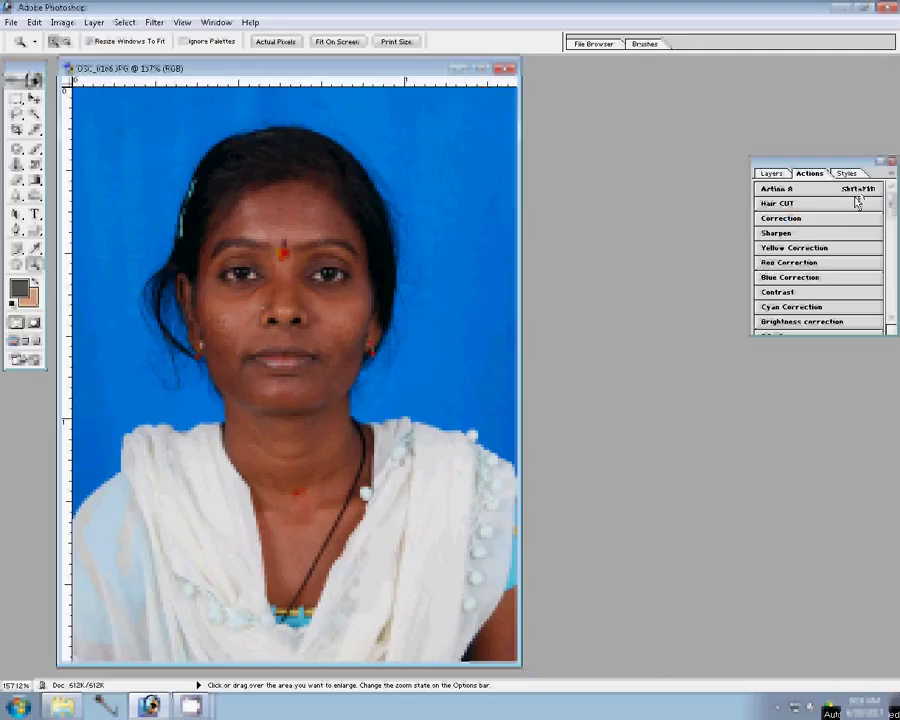
{"action": "left_click", "coordinate": [857, 203]}
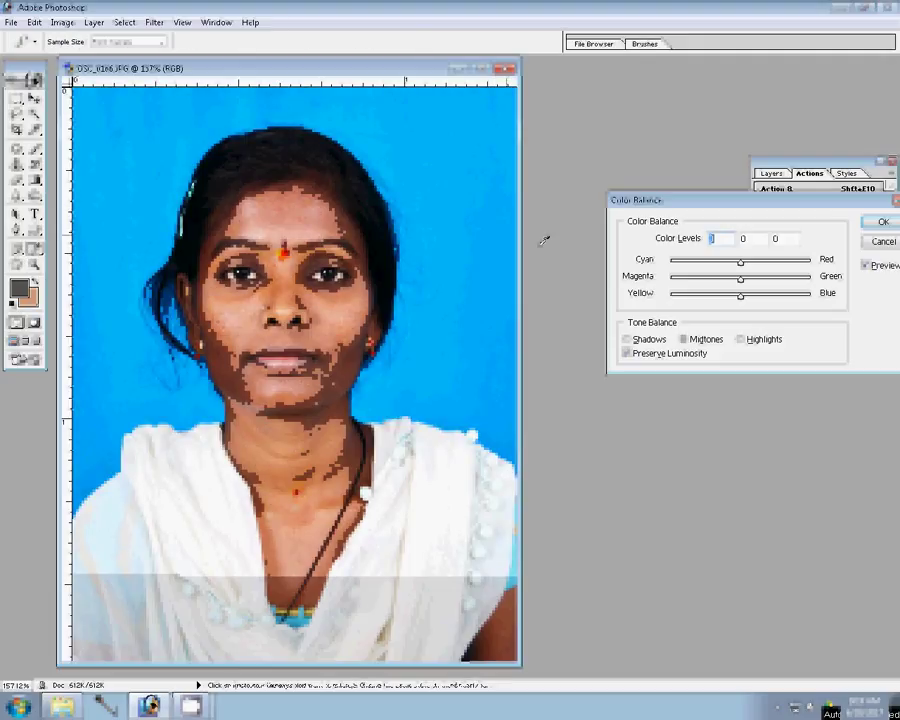
{"action": "left_click_drag", "start_coordinate": [738, 297], "coordinate": [728, 297]}
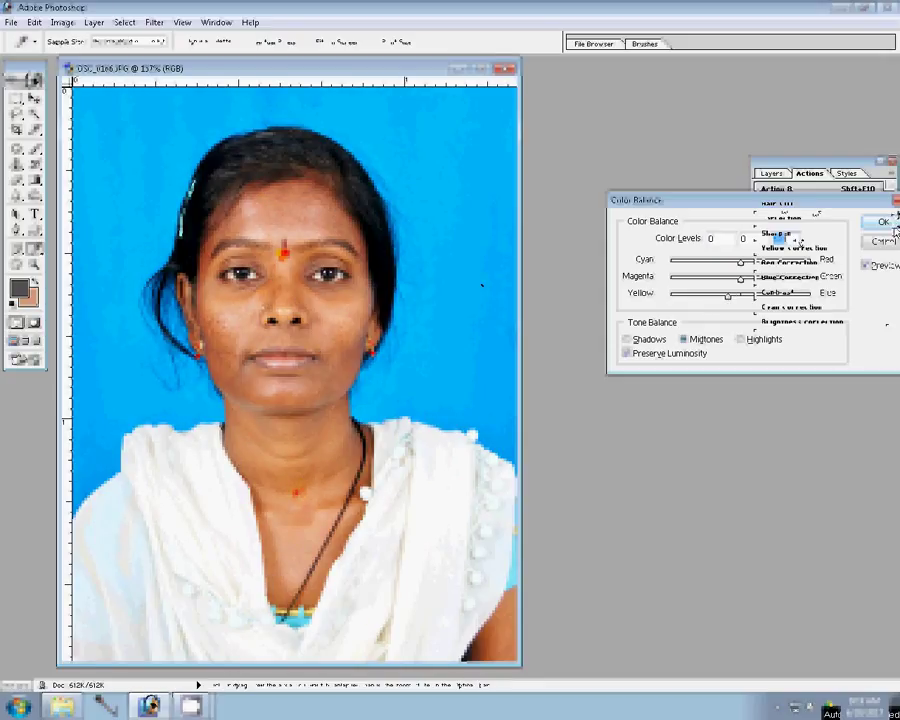
{"action": "left_click", "coordinate": [893, 221]}
{"action": "scroll", "coordinate": [893, 221], "scroll_direction": "down", "scroll_amount": 3}
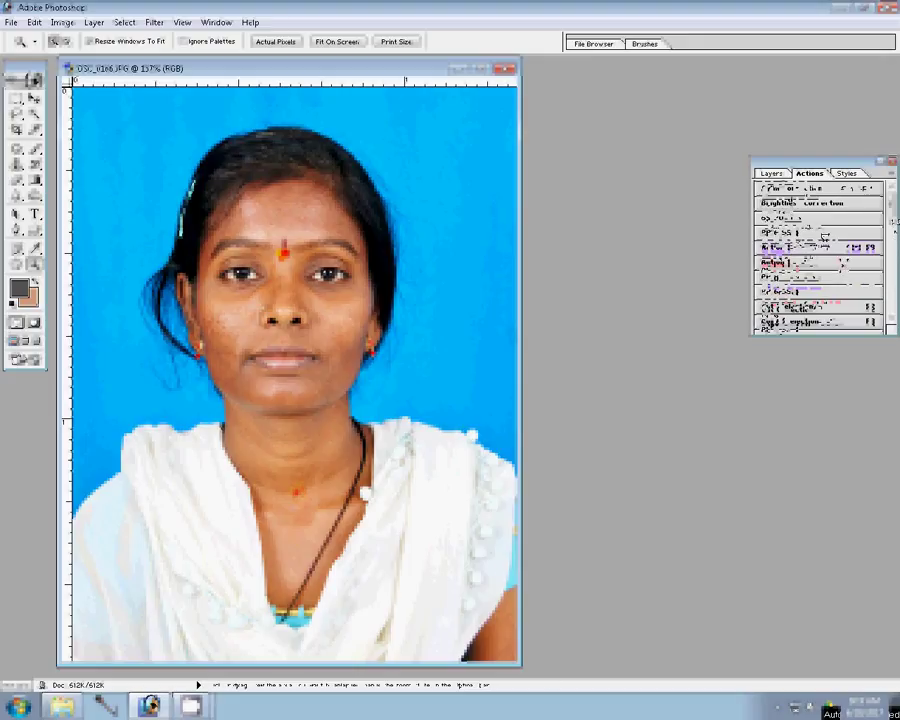
- Play a second saved correction action from the Actions palette on the portrait
{"action": "left_click", "coordinate": [811, 232]}
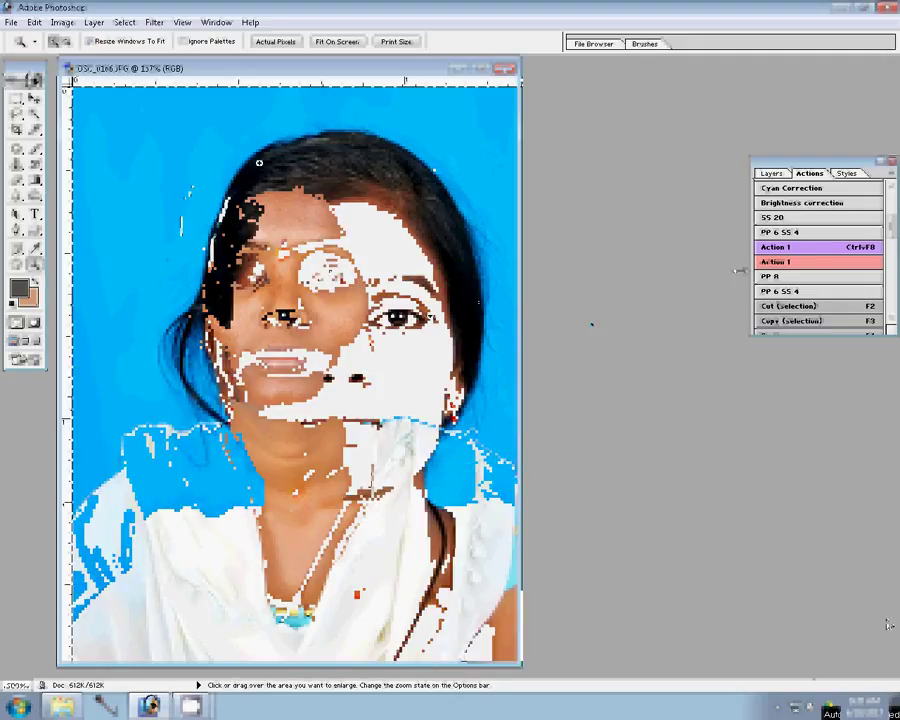
- At 200% zoom, blur the face and neck skin, then fit the photo on screen
{"action": "left_click", "coordinate": [188, 281]}
{"action": "key", "text": "r"}
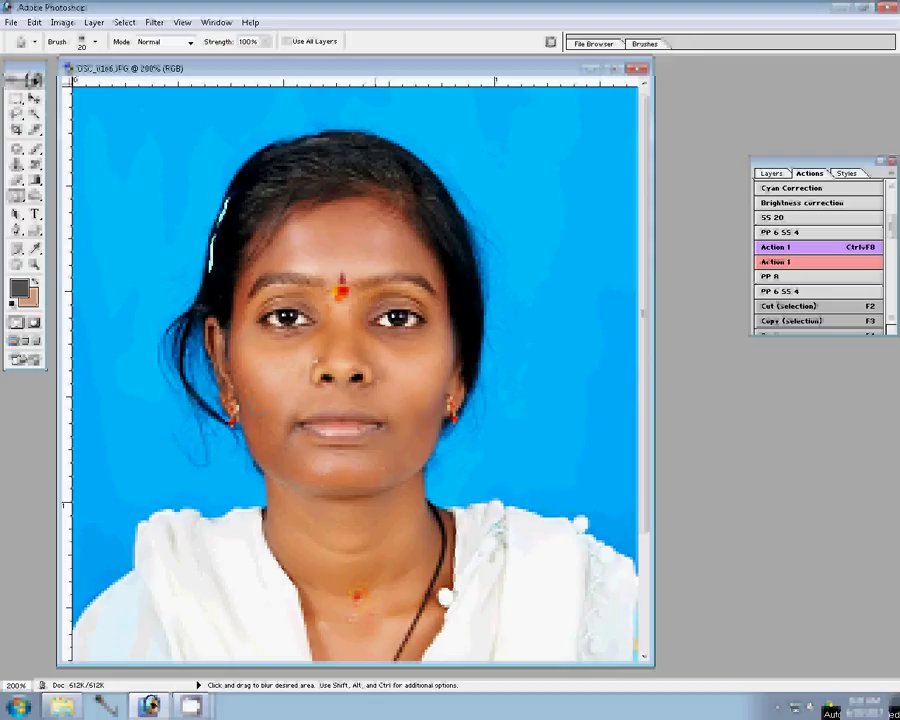
{"action": "key", "text": "z"}
{"action": "right_click", "coordinate": [360, 490]}
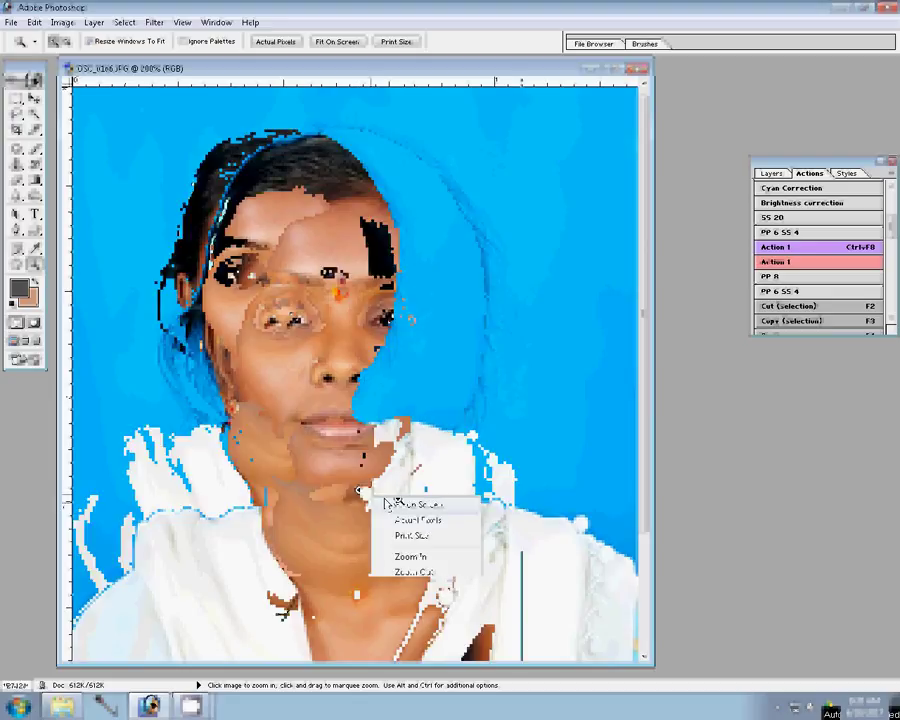
{"action": "left_click", "coordinate": [387, 504]}
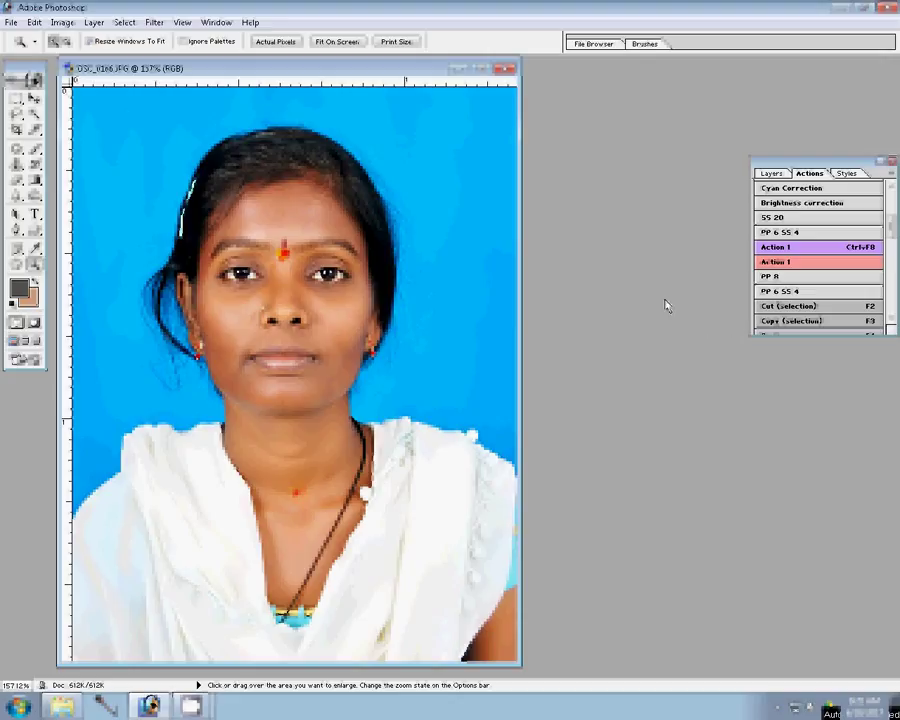
- Run the print-sheet action to tile passport copies, then browse Save As to folder 0
{"action": "left_click", "coordinate": [800, 240]}
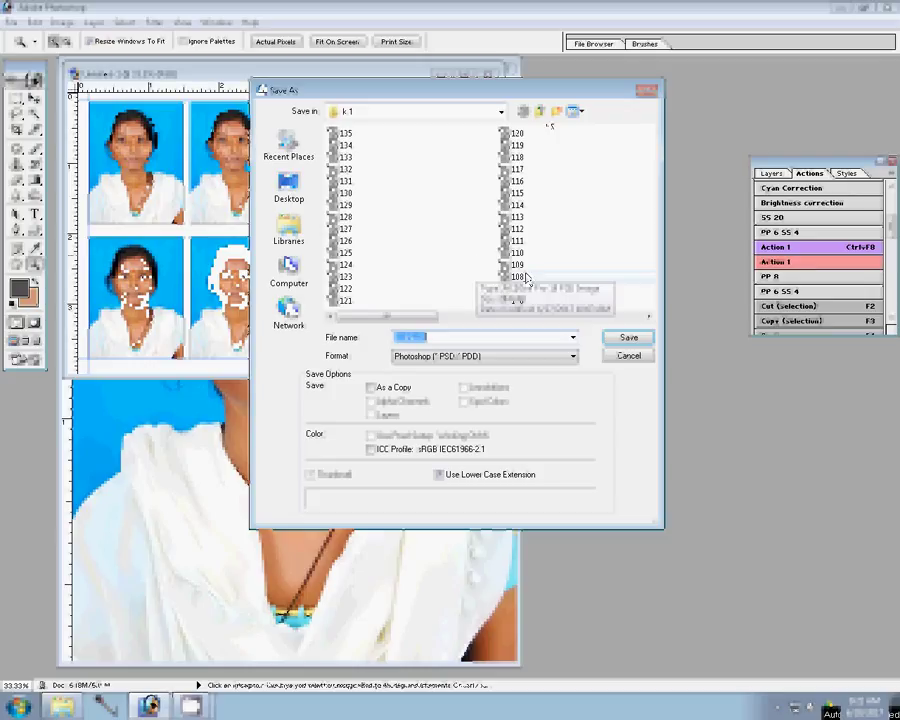
{"action": "left_click", "coordinate": [540, 112]}
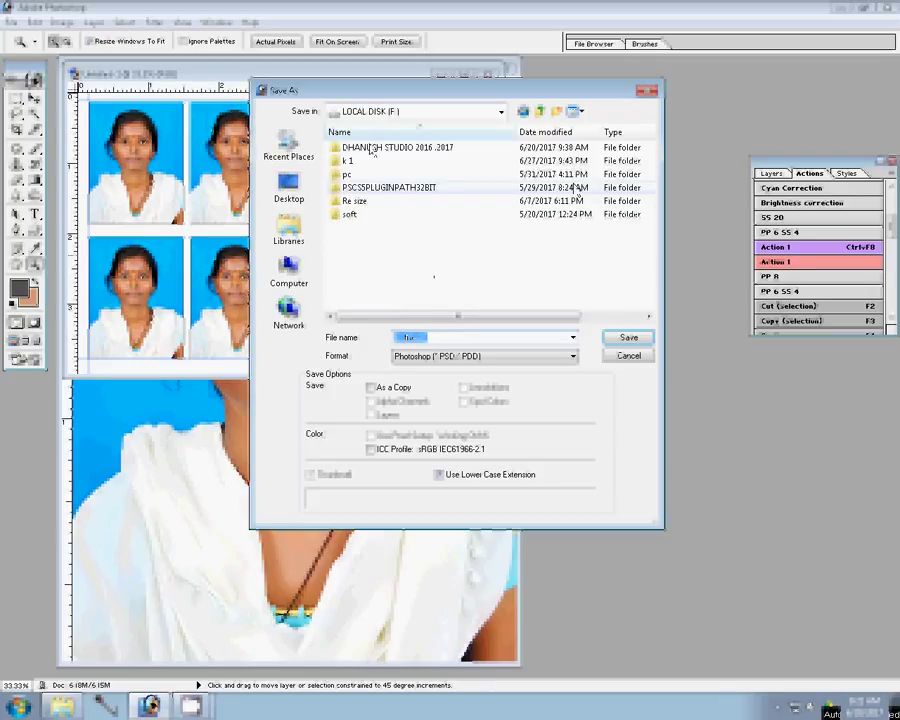
{"action": "left_click", "coordinate": [462, 252]}
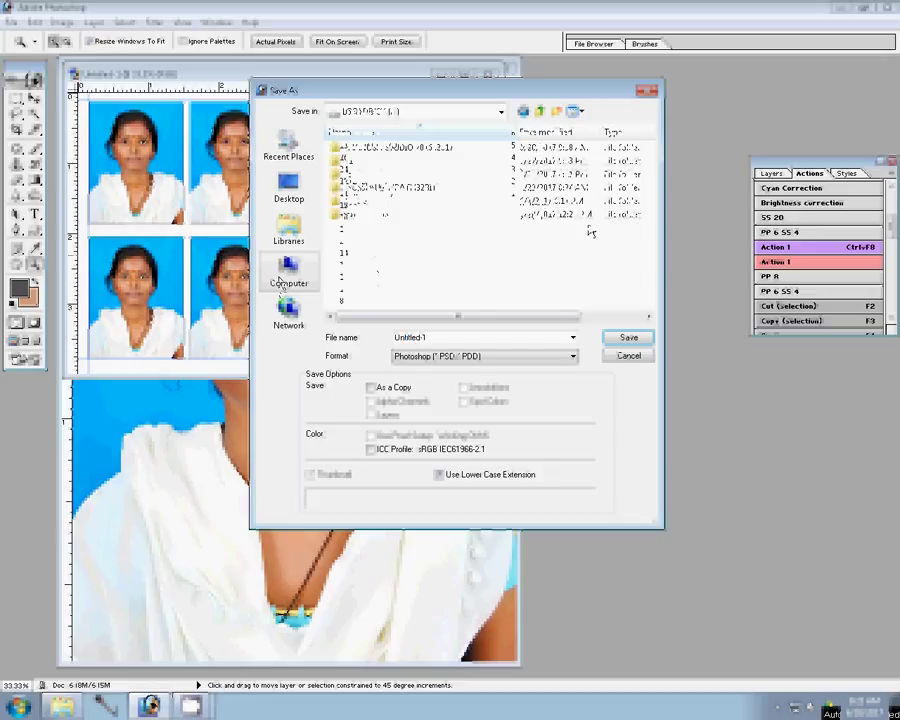
- Save the sheet as JPEG '3-4x6=1' inside folder 28
{"action": "left_click", "coordinate": [557, 112]}
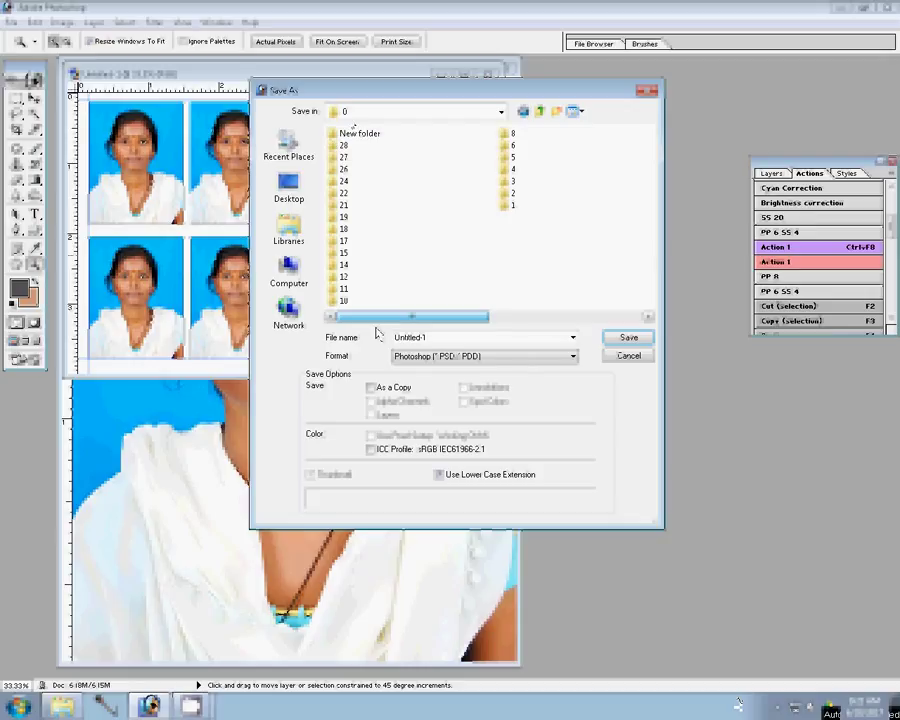
{"action": "double_click", "coordinate": [343, 145]}
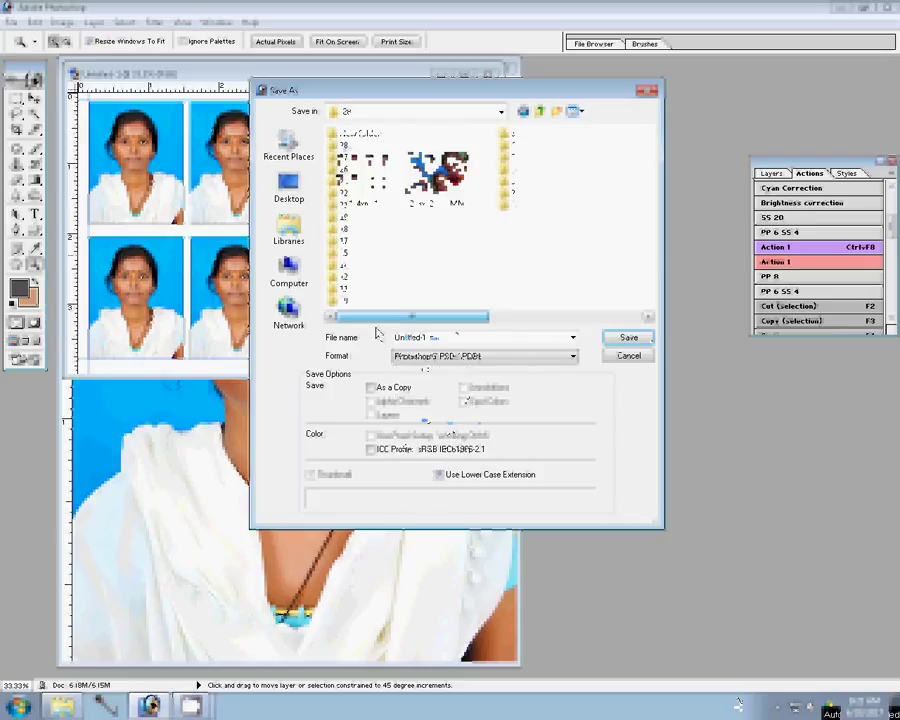
{"action": "type", "text": "3-4"}
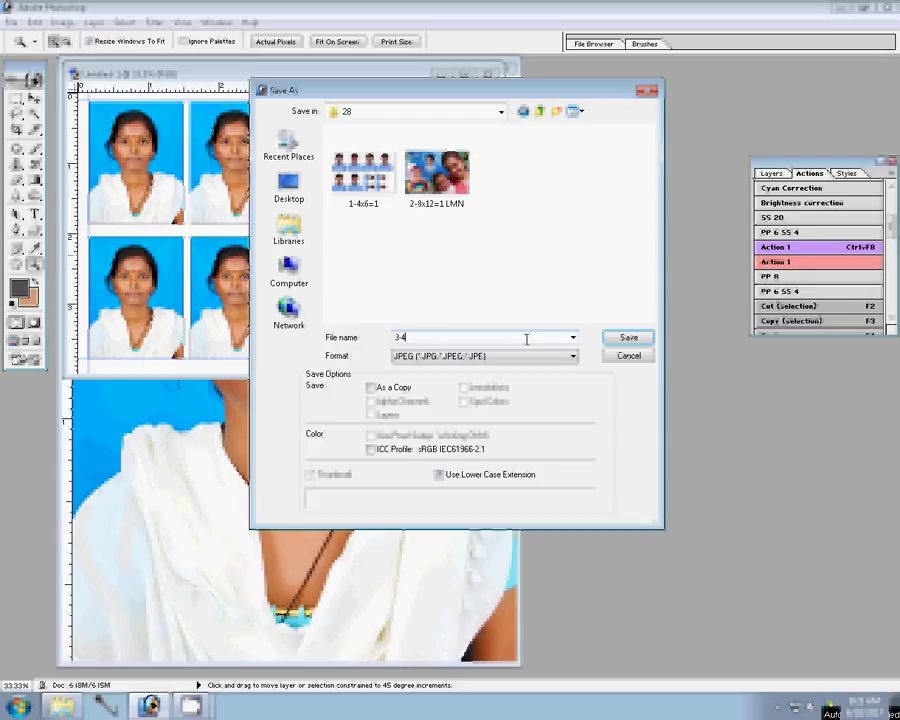
{"action": "type", "text": "x6=1"}
{"action": "key", "text": "Return"}
{"action": "key", "text": "Return"}
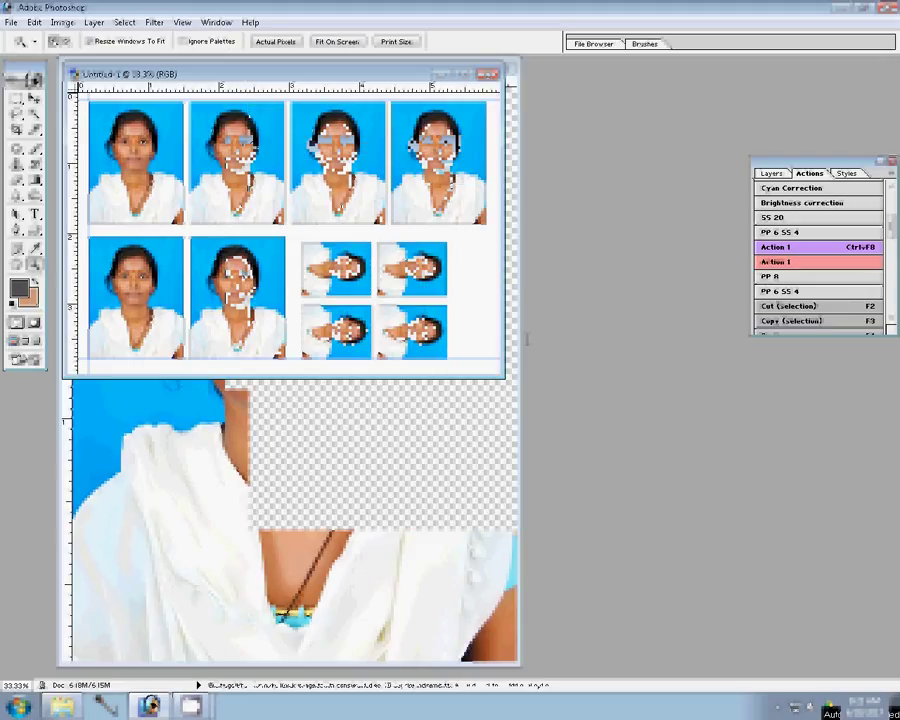